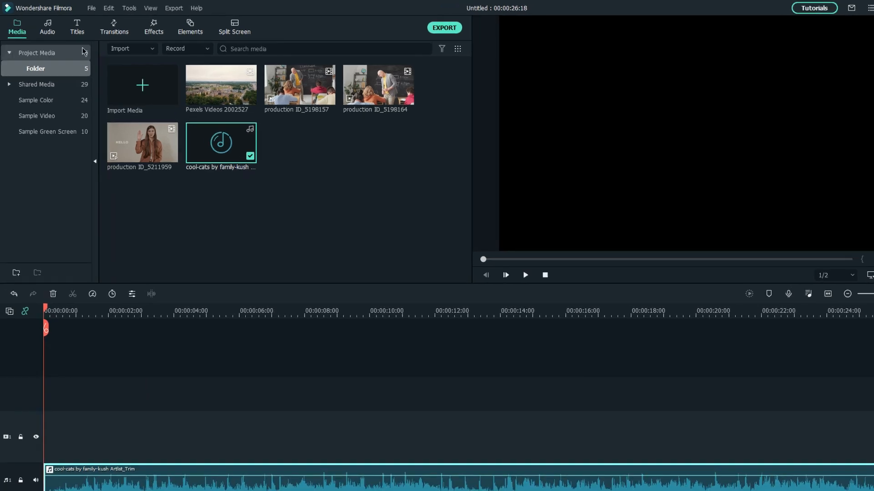
- Add the Back To School title "Back to School 2021 Opener 02" at the start of video track 2 and preview it
left_click(71, 25)
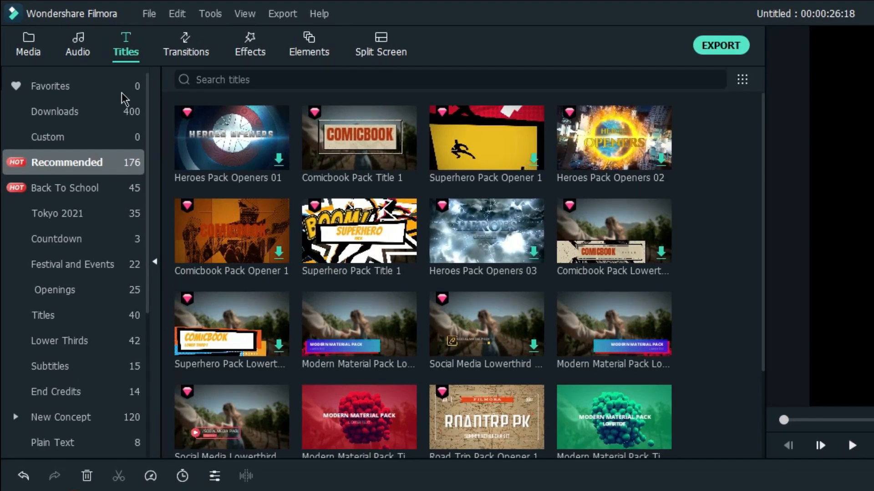
left_click(95, 189)
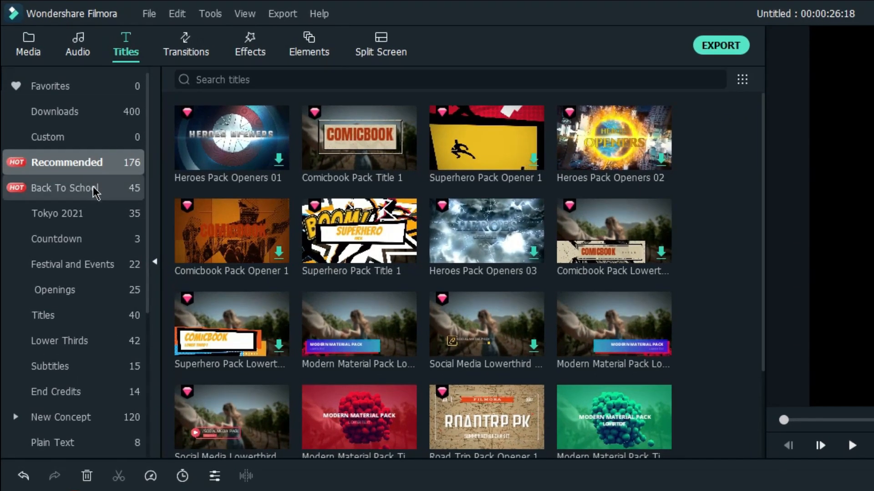
left_click_drag(763, 122, 774, 286)
left_click_drag(224, 160, 46, 359)
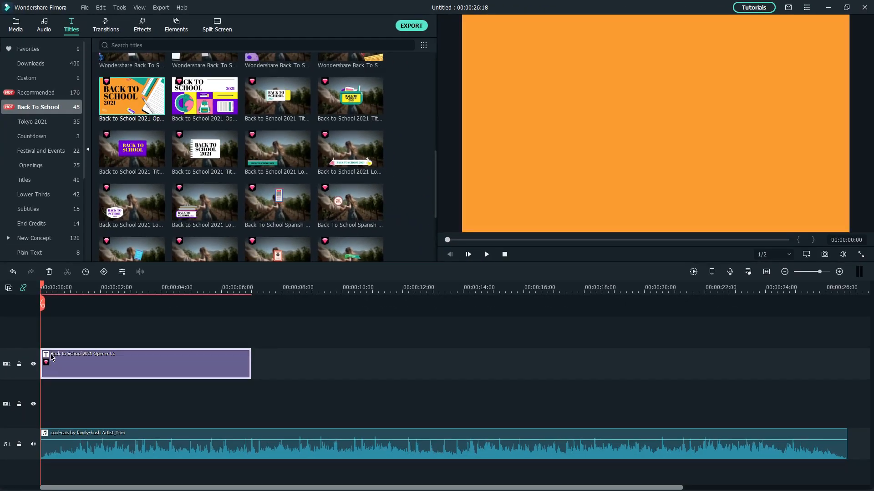
left_click_drag(63, 295, 218, 330)
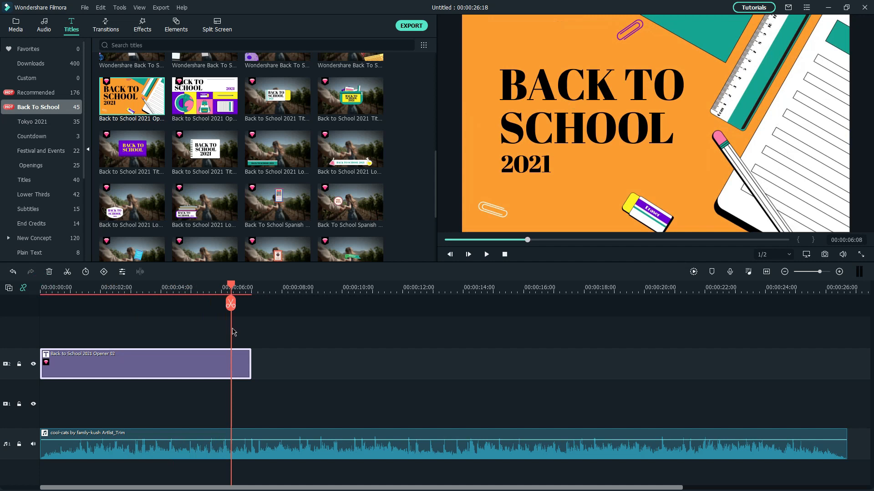
- Place the Pexels Videos 2002527 clip on video track 1 where the opener ends, followed by production ID_5198157
left_click(15, 25)
left_click_drag(205, 79, 260, 394)
left_click_drag(232, 287, 347, 317)
left_click_drag(272, 80, 351, 405)
left_click_drag(346, 285, 207, 302)
key("space")
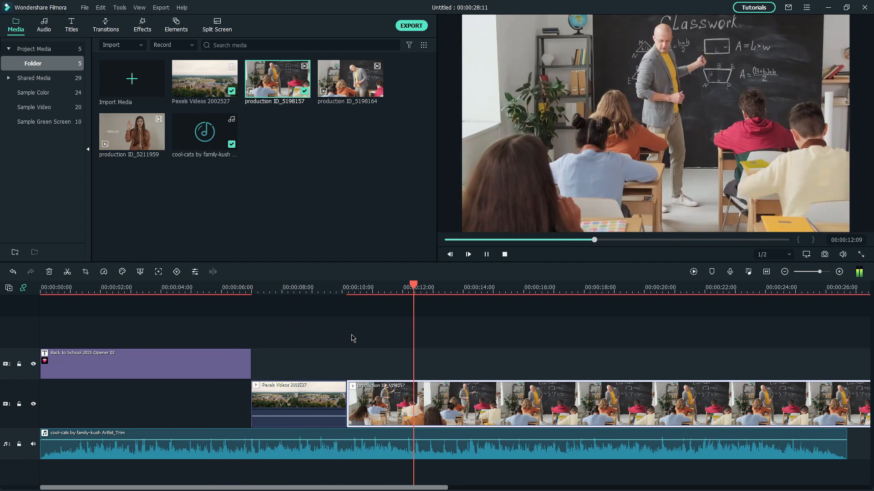
- Add production ID_5198164 behind production ID_5198157 on video track 1 and cut off everything after 00:00:21:19
left_click_drag(350, 79, 510, 416)
key("space")
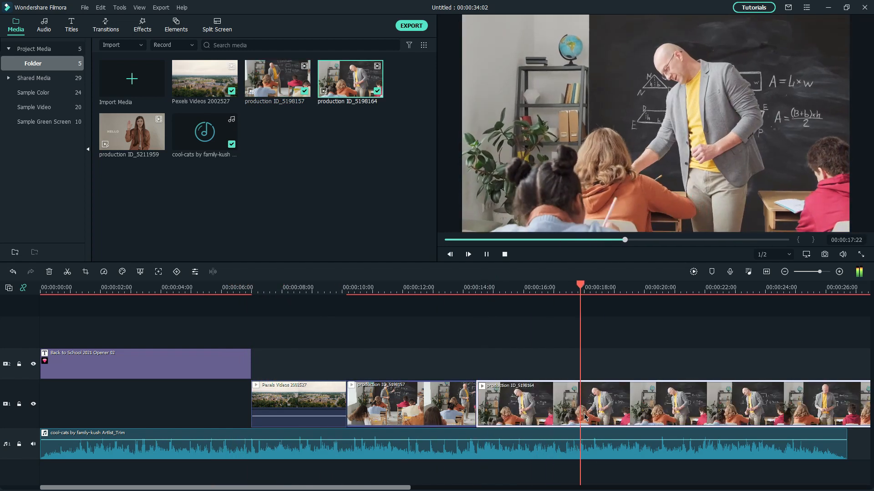
left_click(698, 286)
key("ctrl+b")
key("Delete")
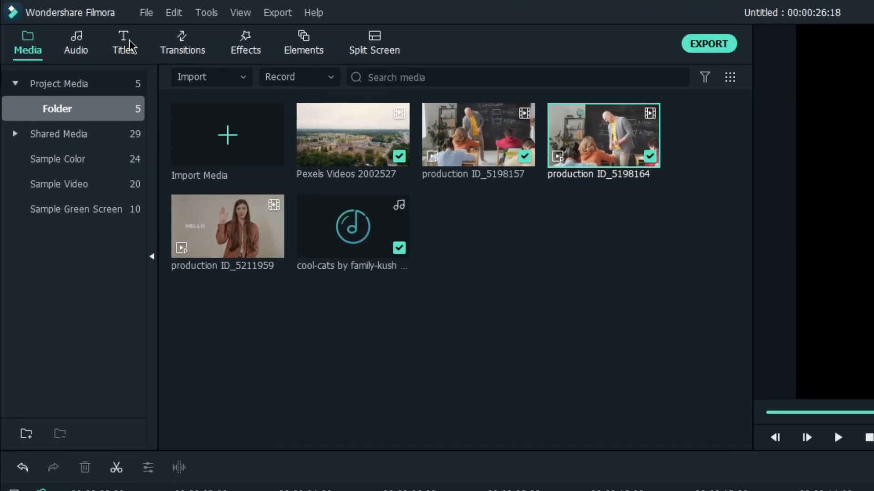
- Add the title "Back to School 2021 Opener 03" on video track 2, starting where the last video clip ends
left_click(72, 26)
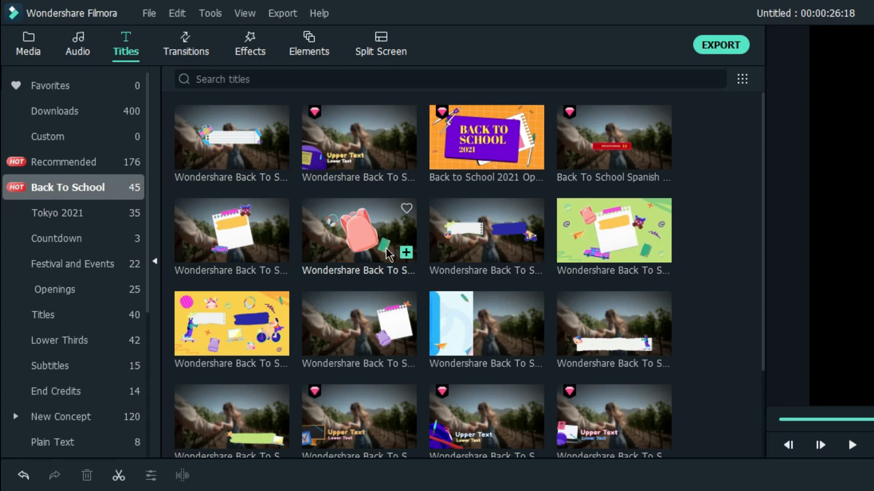
scroll(388, 255, "down", 8)
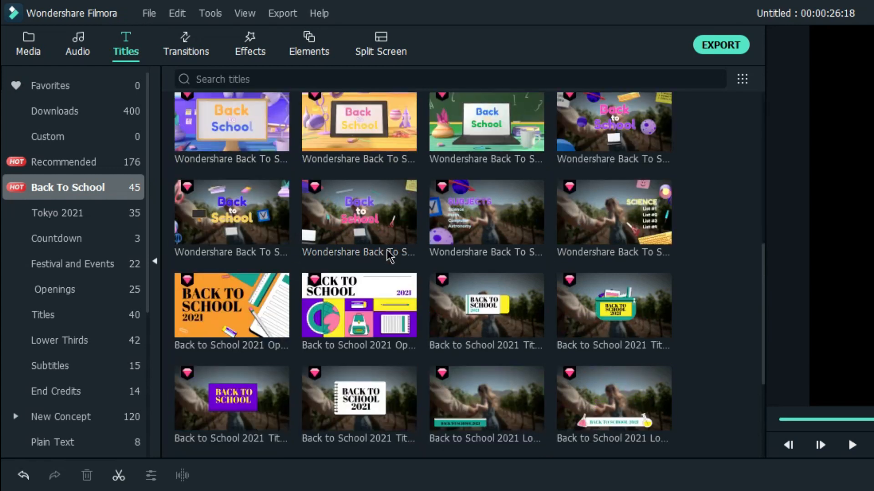
left_click_drag(358, 309, 673, 371)
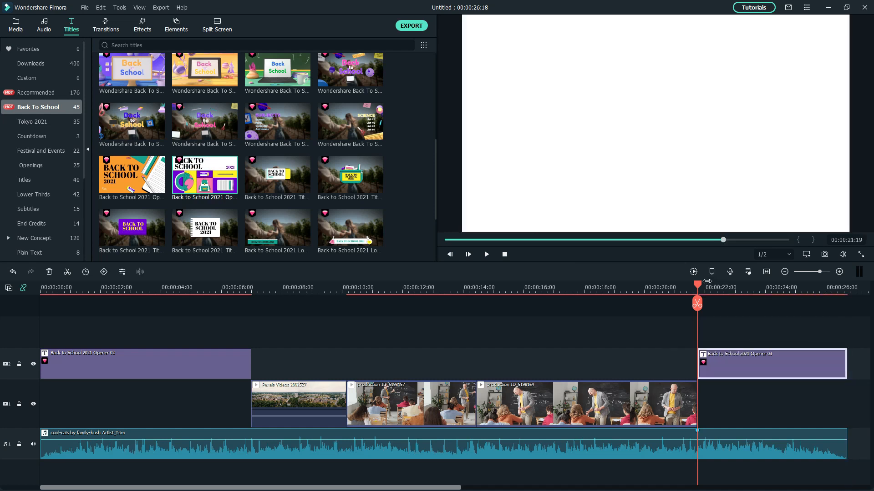
- Replace the two heading lines of the closing opener title with "Welcome" and "Back to School"
left_click_drag(697, 303, 772, 304)
double_click(769, 366)
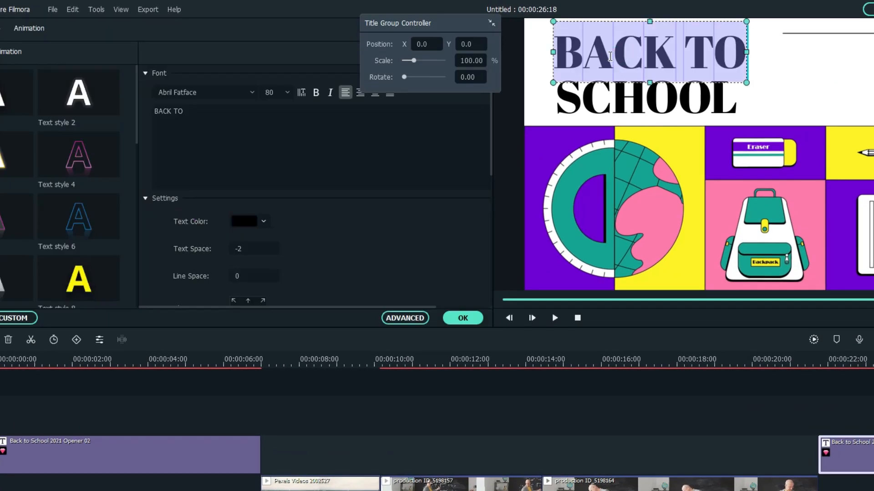
type("Welcome")
left_click(659, 112)
left_click(341, 181)
key("BackSpace")
key("BackSpace")
key("BackSpace")
key("BackSpace")
key("BackSpace")
key("BackSpace")
type("Back to School")
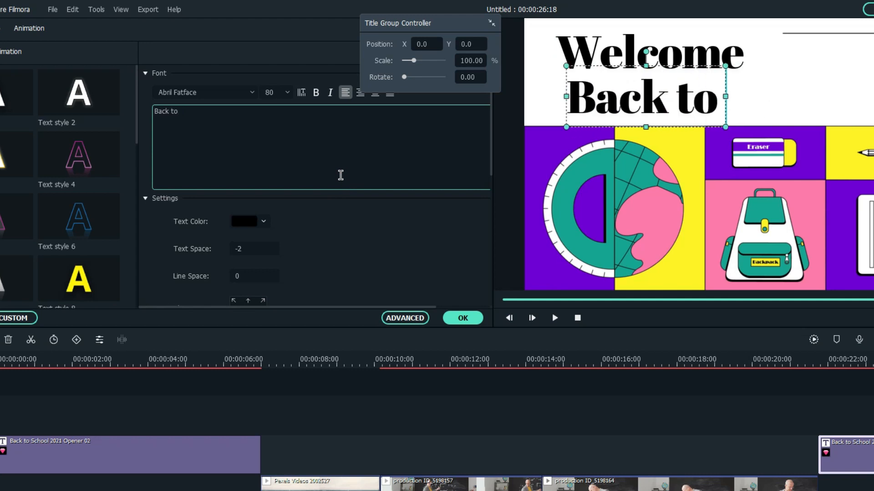
- Shrink and realign the closing title's "Back to School" line, and set the "Welcome" line's font size to 68
left_click_drag(582, 101, 641, 107)
left_click(287, 93)
left_click(278, 155)
left_click(287, 92)
left_click(274, 152)
left_click_drag(779, 102, 757, 101)
left_click(651, 54)
left_click(288, 92)
left_click(274, 153)
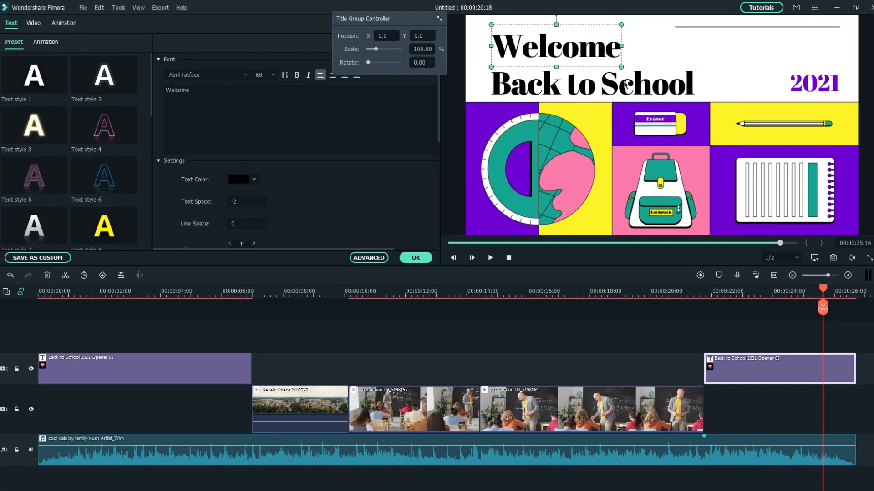
left_click(416, 258)
- Add the title "Back to School 2021 Title 04" above the Pexels clip, directly after the first opener
left_click(255, 290)
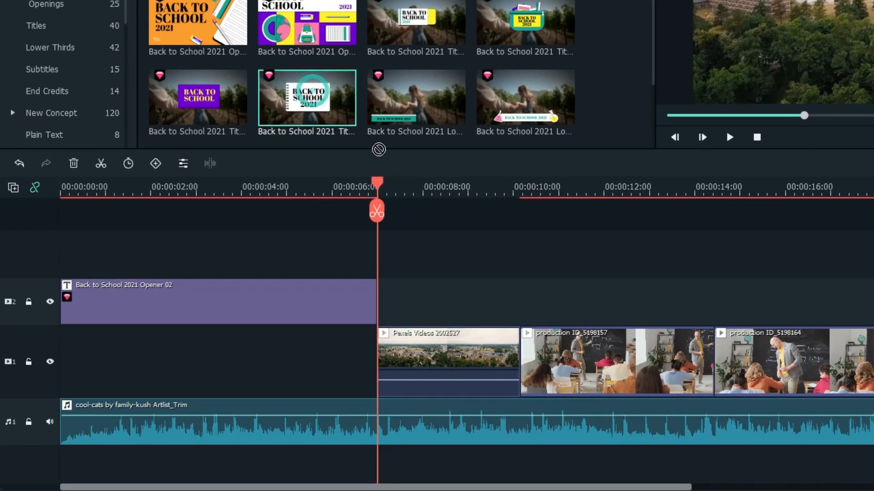
left_click_drag(212, 227, 264, 362)
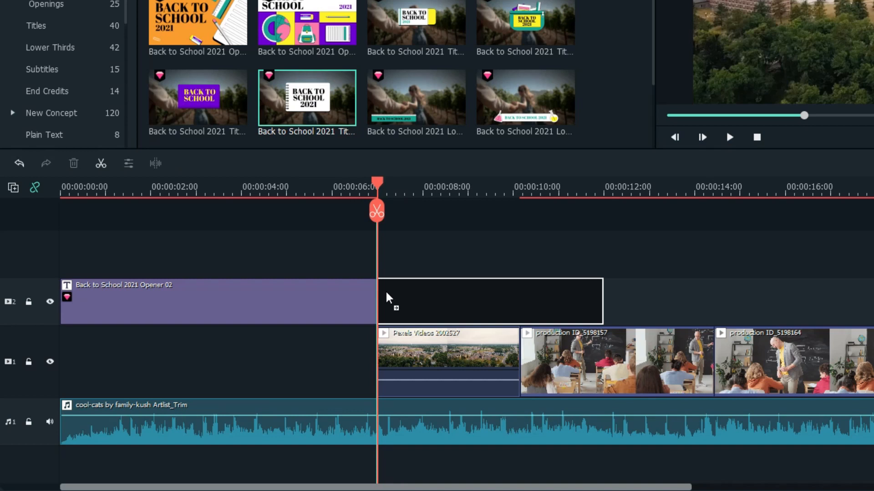
left_click_drag(386, 294, 386, 293)
- Set the notebook title's text to "Introducing" and "New Teacher" on two lines
type("Introducing")
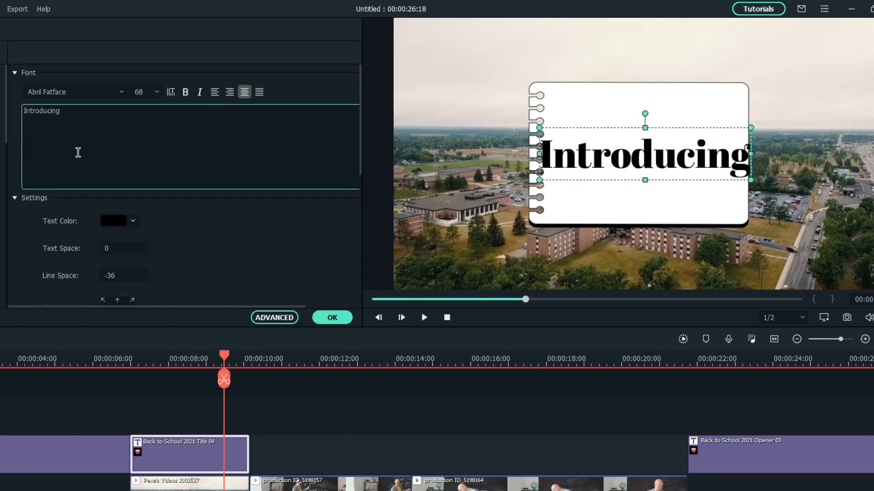
key("Return")
type("New Teacher")
- Reduce the font size of the "Introducing New Teacher" text, adjust its settings and apply the title changes
key("ctrl+a")
left_click(157, 93)
left_click(149, 113)
left_click(156, 93)
left_click(148, 114)
left_click(157, 93)
left_click(139, 150)
left_click(156, 165)
key("ctrl+a")
scroll(190, 258, "down", 1)
left_click_drag(111, 242, 135, 242)
left_click(178, 424)
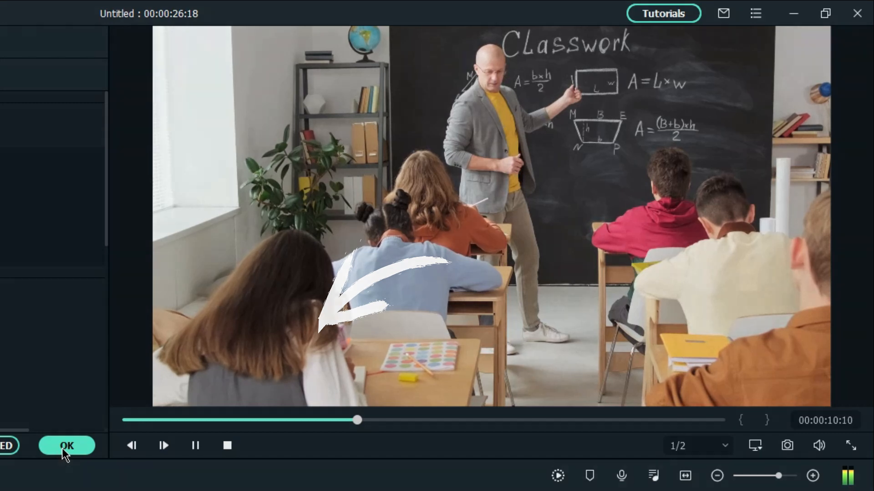
left_click(64, 448)
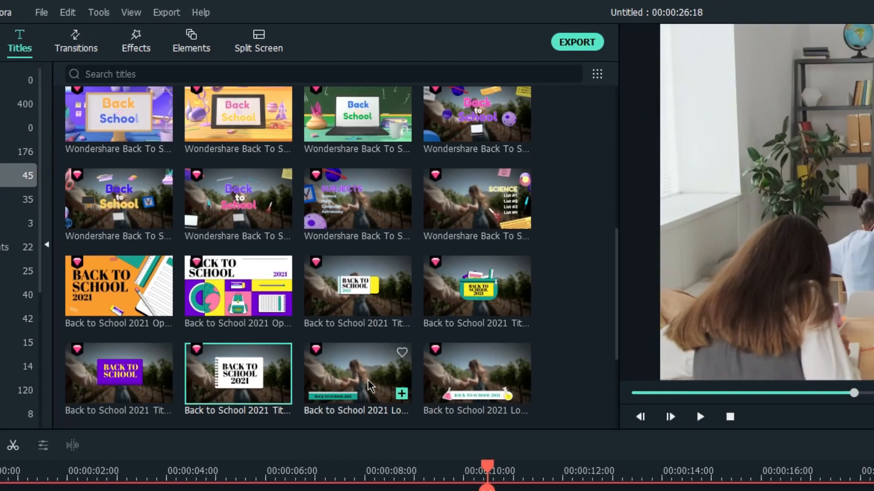
- Add "Back to School 2021 Lowerthird 01" above production ID_5198157, with the text "Math Teacher -" and the teacher's full name
left_click(500, 413)
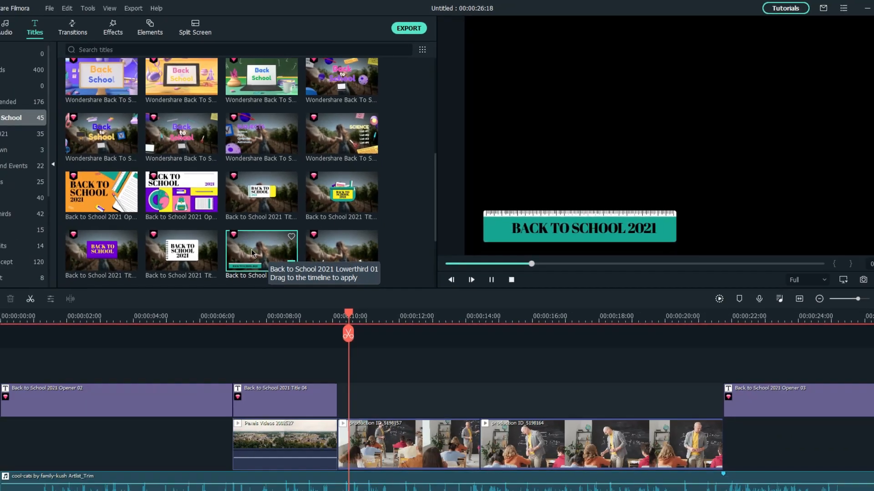
left_click_drag(207, 352, 310, 490)
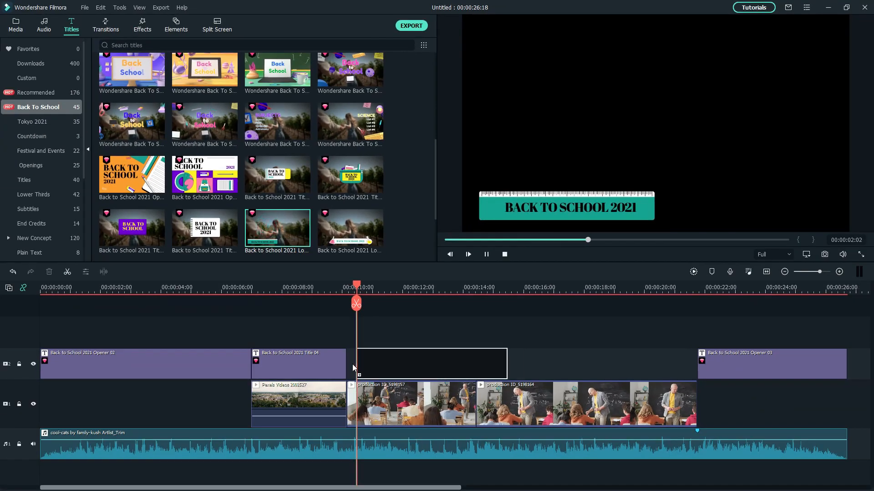
left_click_drag(350, 369, 349, 369)
type("Math Teacher - John Kennedy")
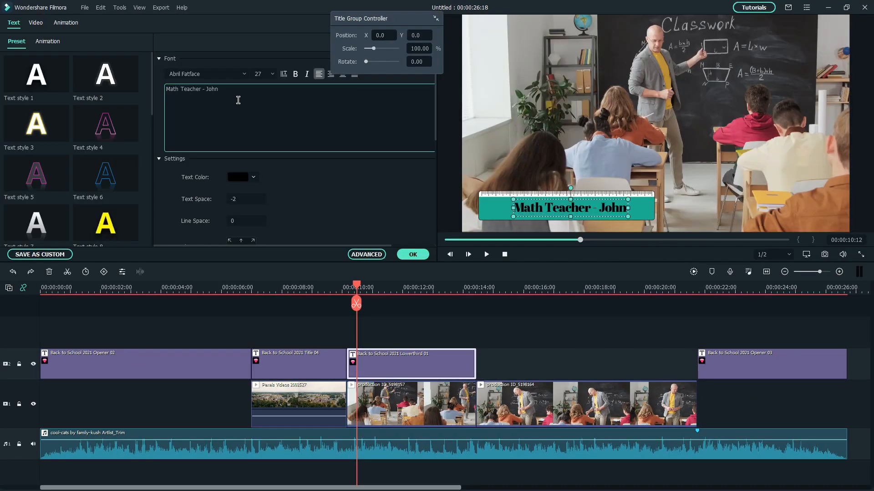
- Scale the production ID_5198164 clip to 130% and shift it vertically to Y -33.1
left_click_drag(357, 303, 525, 309)
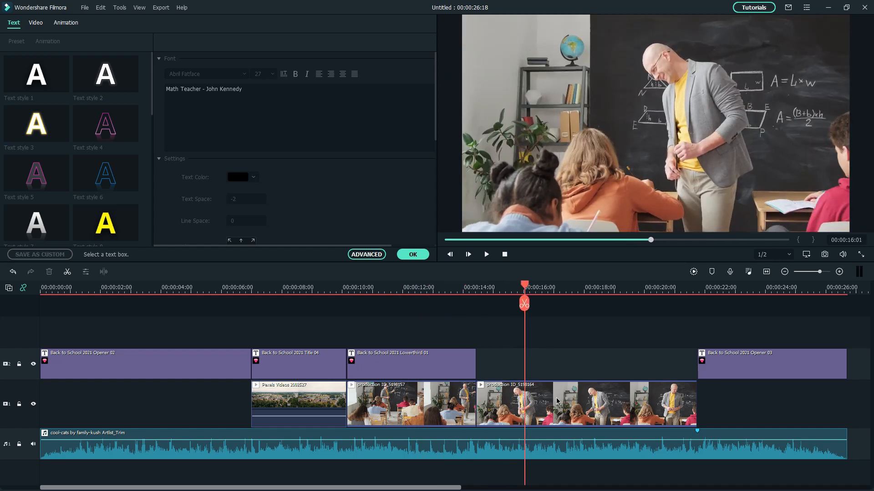
left_click(557, 401)
double_click(318, 91)
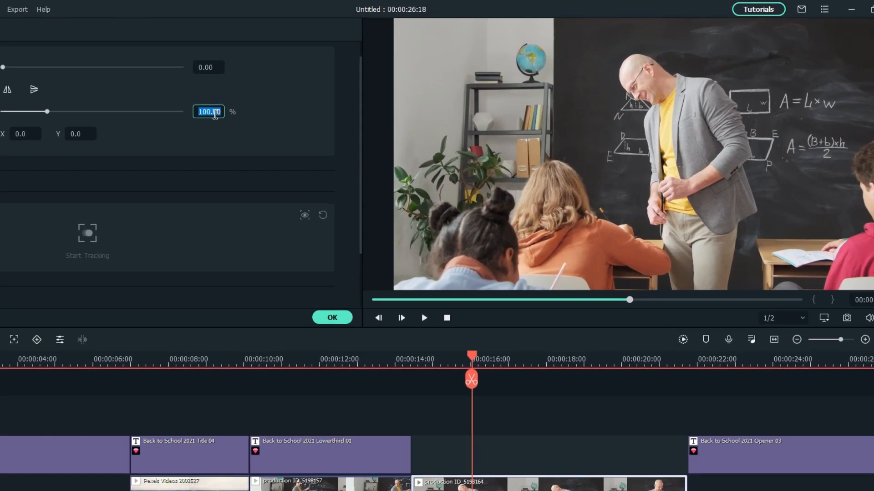
key("Return")
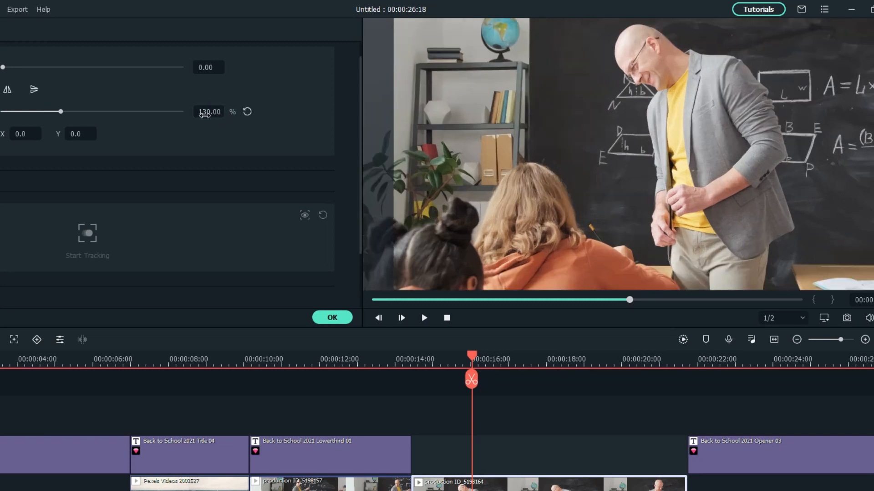
left_click_drag(638, 156, 644, 174)
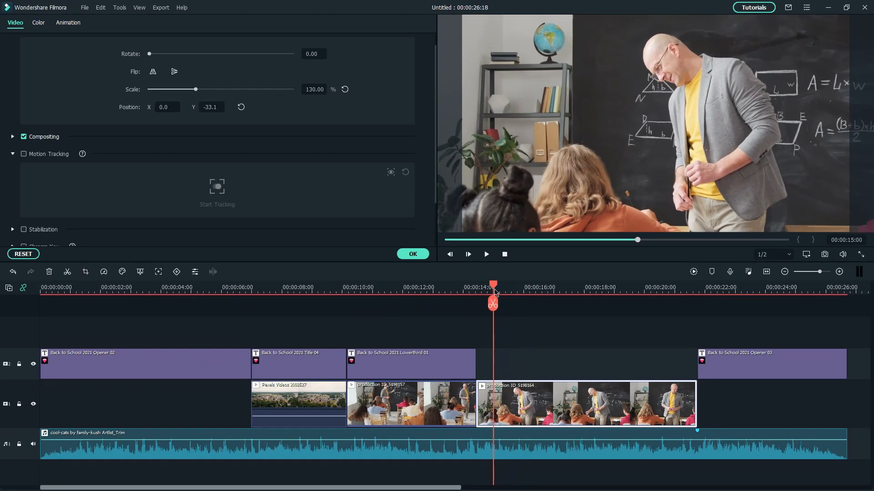
- Enable Motion Tracking on production ID_5198164, fit the tracking box to the teacher's upper chest, and run and apply the tracking
left_click_drag(495, 292, 507, 292)
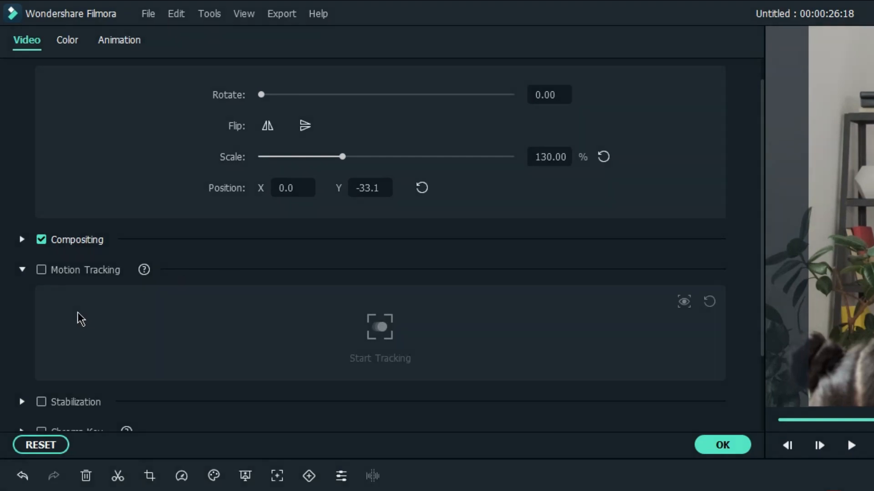
left_click(78, 270)
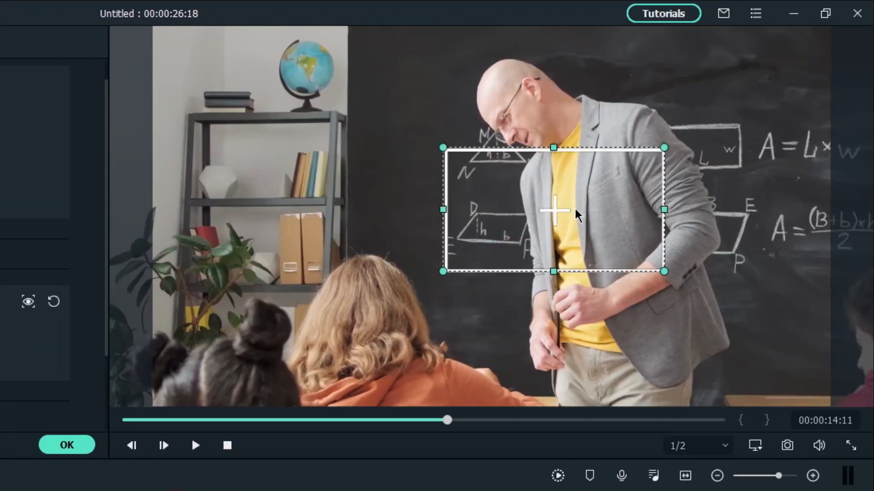
left_click_drag(576, 209, 599, 169)
left_click_drag(687, 231, 588, 175)
left_click_drag(638, 168, 581, 170)
left_click_drag(578, 135, 578, 160)
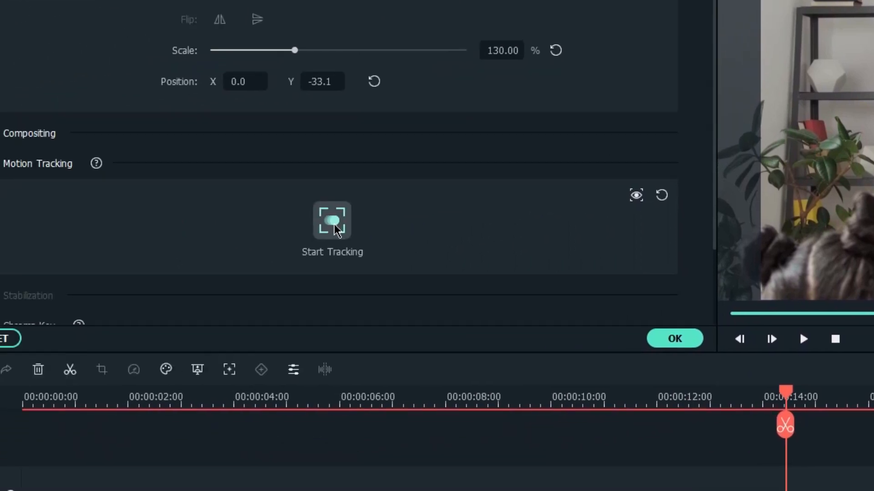
left_click(335, 223)
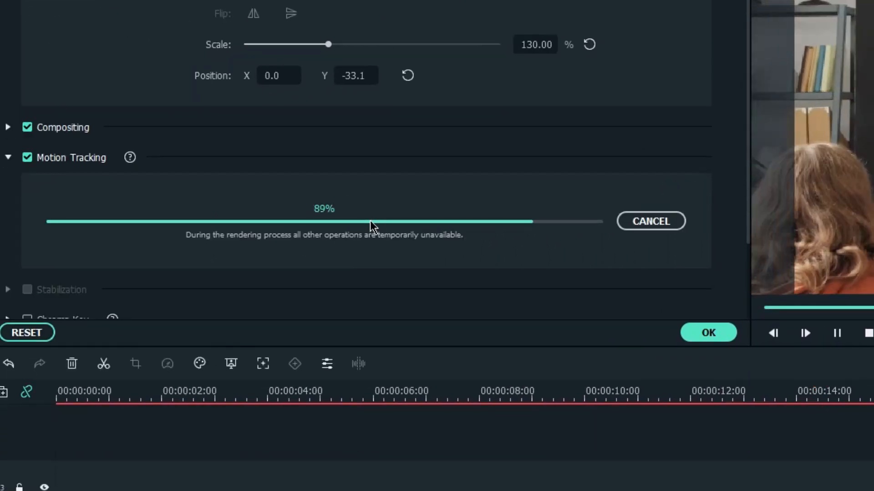
left_click(724, 332)
- Search the titles for CALLOUT and place Ink Callout 1 on video track 2, trimmed to span the production ID_5198164 clip
left_click(189, 0)
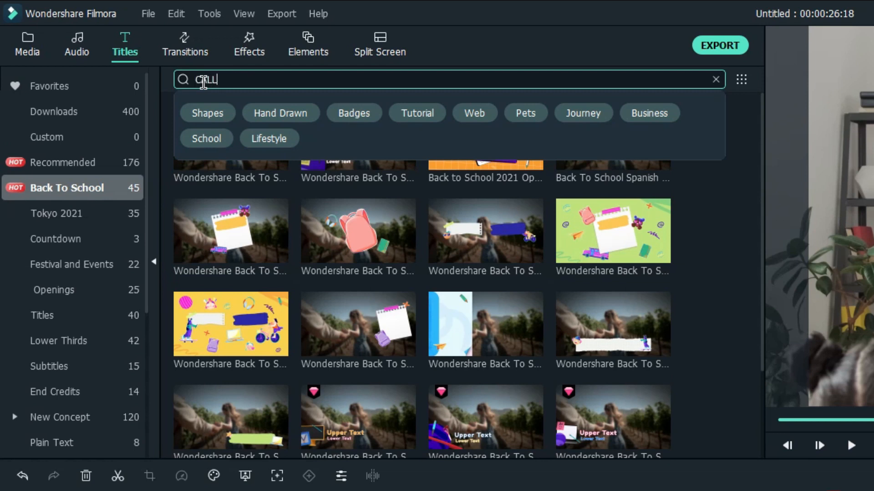
key("Return")
left_click_drag(278, 239, 485, 345)
left_click_drag(717, 344, 699, 344)
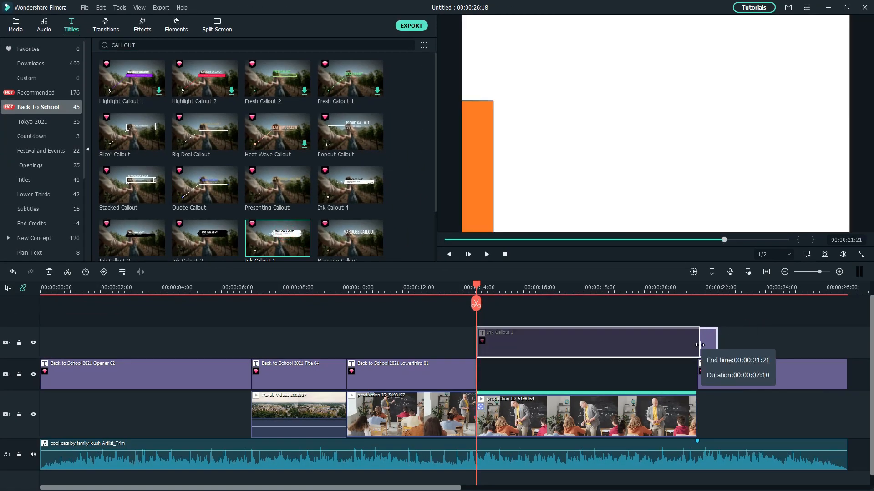
left_click_drag(643, 348, 644, 374)
- Open Ink Callout 1 in the advanced text editor and delete its "WONDERSHARE FILMORA LOWER TEXT" layer
left_click(588, 288)
double_click(633, 442)
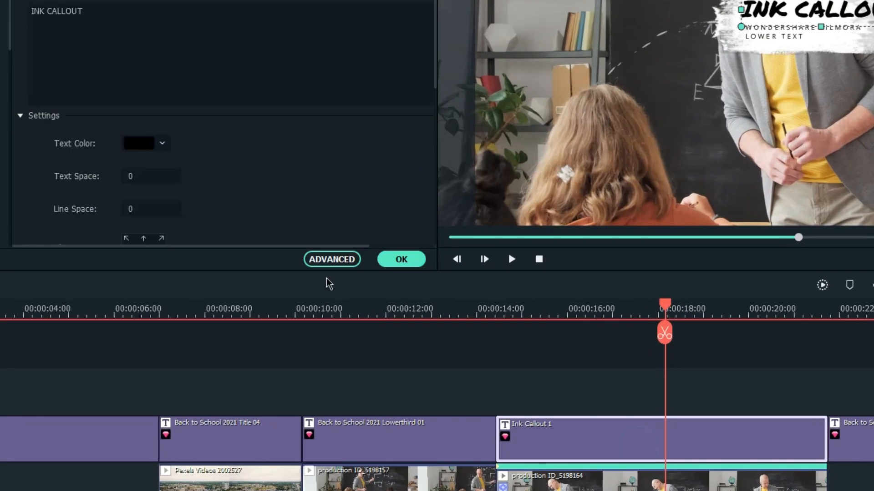
left_click(330, 259)
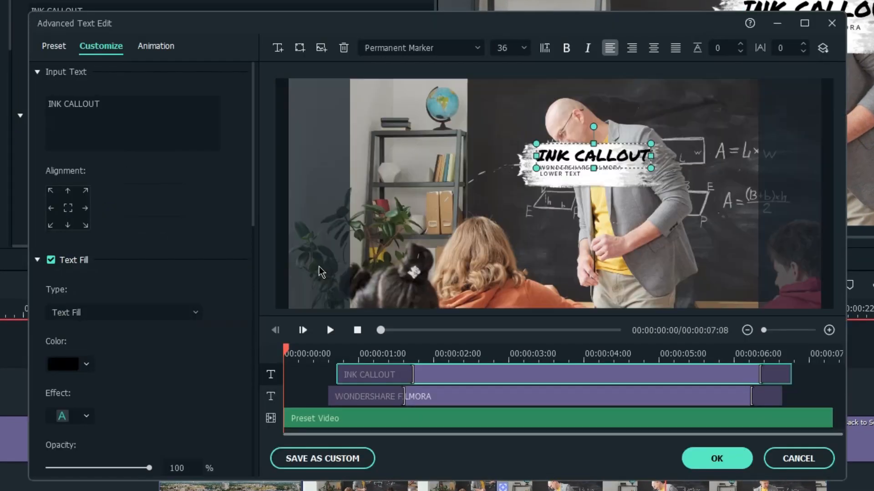
left_click(443, 405)
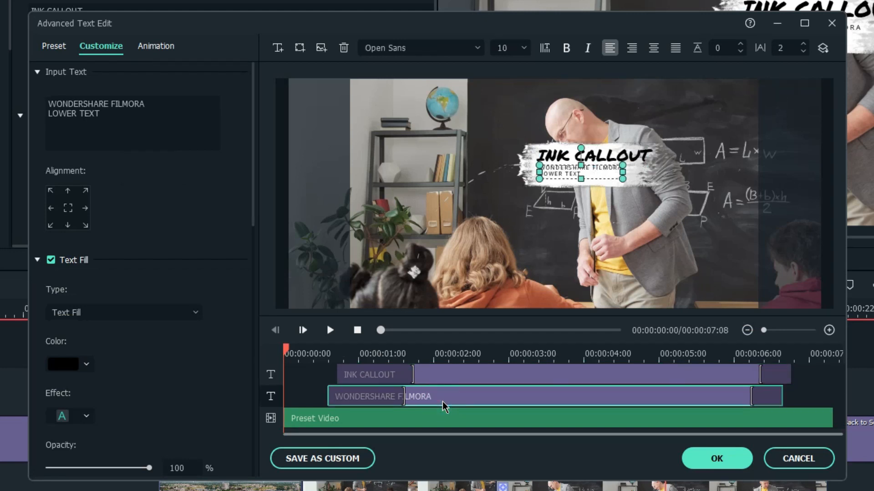
key("Delete")
- Rotate and reposition the callout's ink graphic over the students so its line leads to the teacher, and move the INK CALLOUT text onto it
left_click(440, 397)
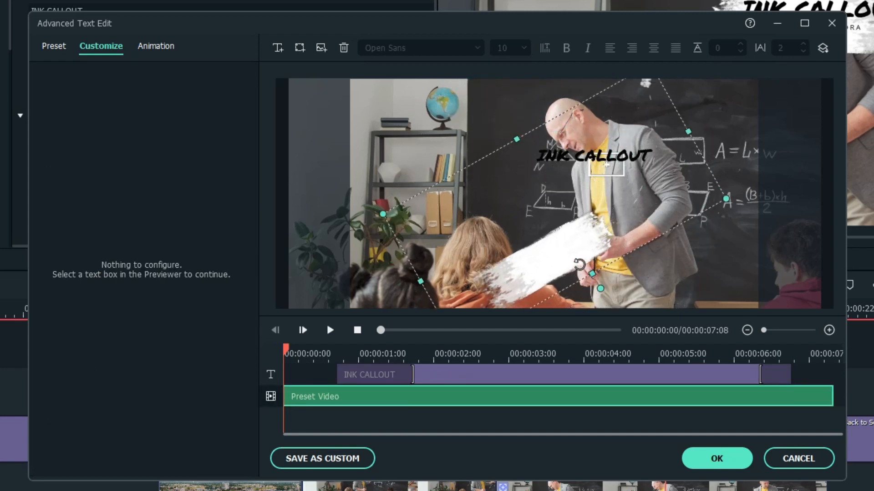
left_click_drag(553, 244, 489, 268)
left_click_drag(643, 155, 568, 193)
left_click_drag(468, 277, 511, 259)
left_click(555, 156)
left_click_drag(555, 156, 414, 265)
left_click(427, 355)
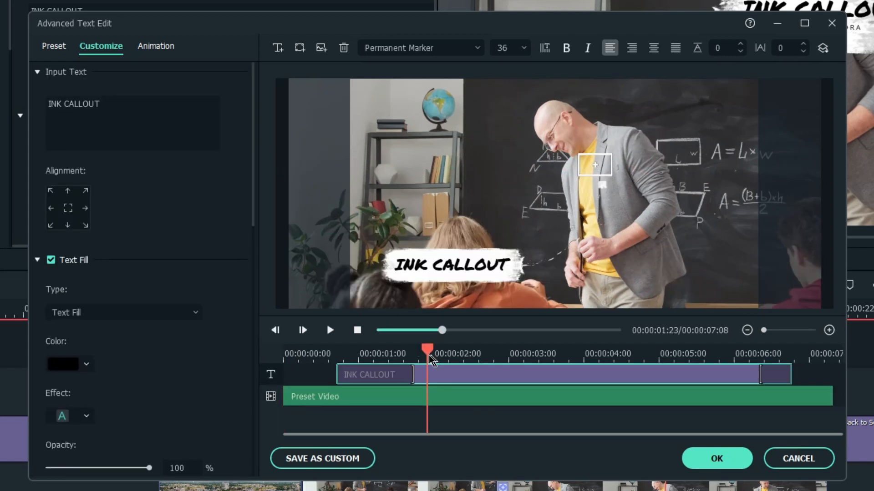
- Replace the INK CALLOUT text with "PASSIONATE IN TEACHING" on two lines
left_click(131, 109)
key("ctrl+a")
type("PASSIONATE")
key("Return")
type("IN TEACHING")
key("ctrl+a")
- Center-align the callout text, reduce its font size to fit the ink shape, preview it and apply the changes
left_click(653, 48)
left_click(524, 48)
left_click(509, 74)
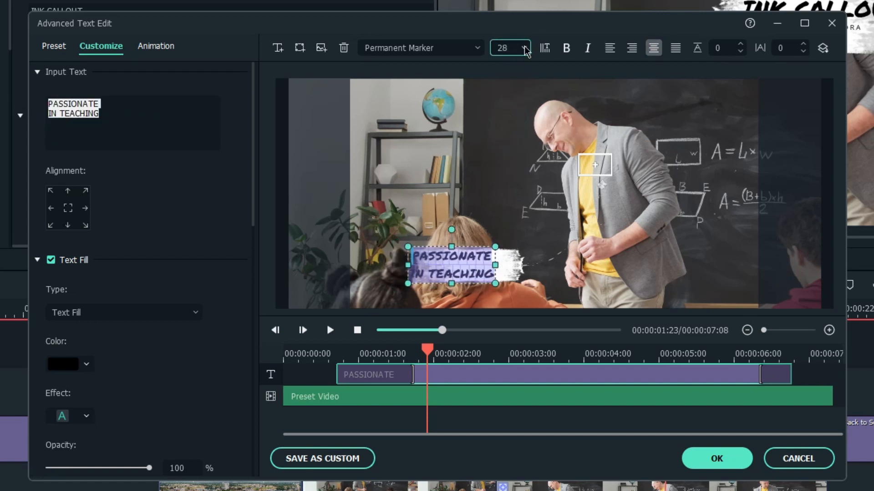
left_click(524, 48)
left_click(506, 74)
left_click(330, 331)
left_click(716, 461)
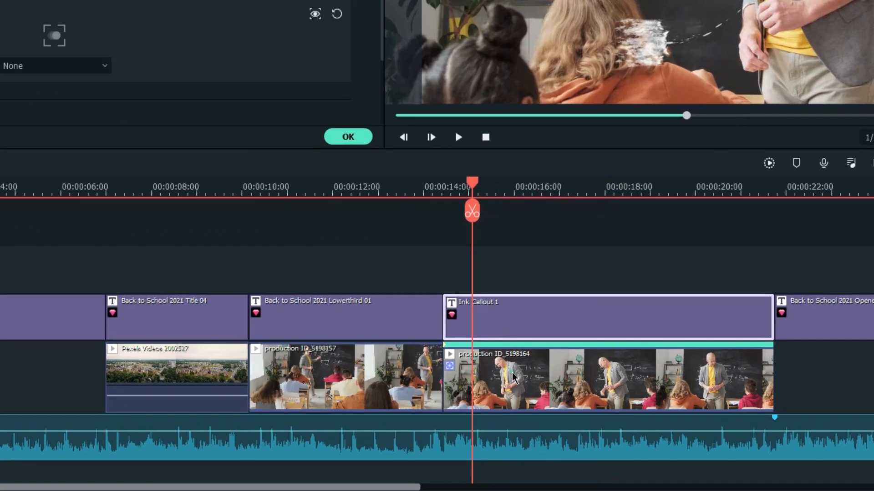
- Link the motion tracking of the production ID_5198164 clip to Ink Callout 1
left_click(523, 413)
left_click(76, 68)
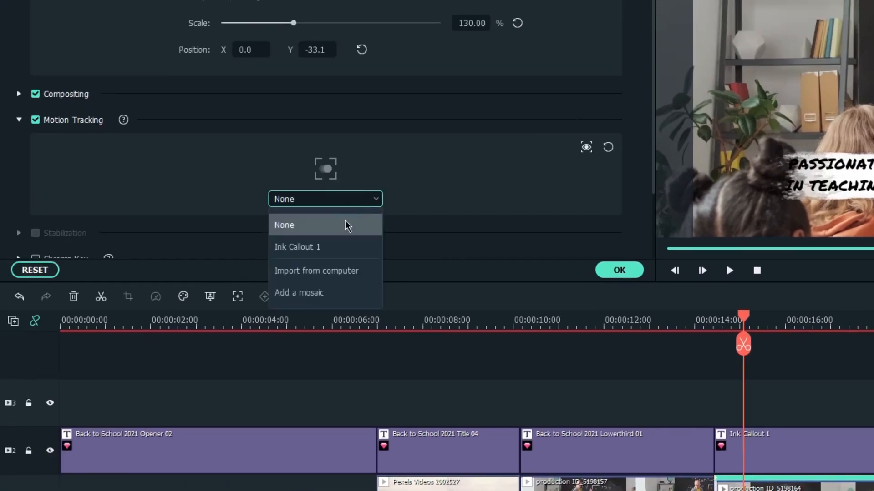
left_click(337, 252)
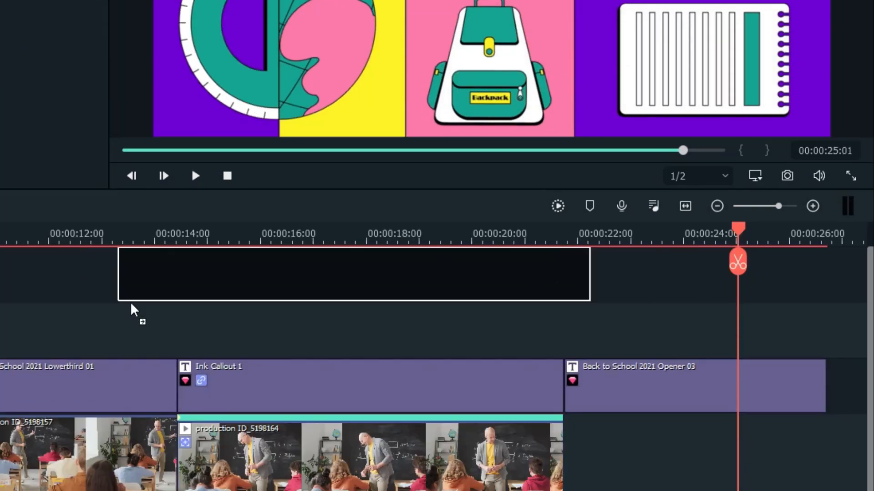
- Place production ID_5211959 on video track 3 above Back to School 2021 Opener 03 and cut it down to the opener's length
left_click_drag(130, 304, 192, 232)
left_click_drag(299, 229, 389, 228)
left_click_drag(506, 142, 524, 157)
left_click(563, 236)
left_click(526, 165)
left_click_drag(578, 142, 632, 159)
left_click(620, 228)
key("Delete")
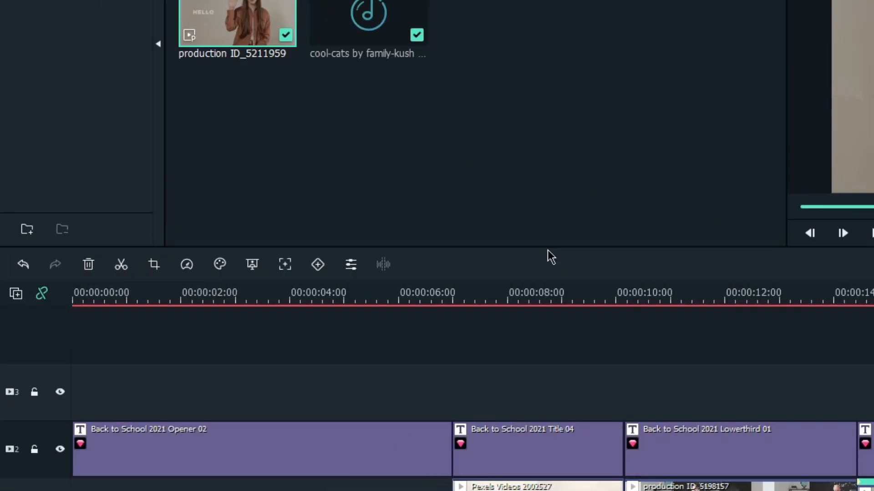
- Crop the production ID_5211959 clip on both sides so only the area around the woman remains
left_click(153, 264)
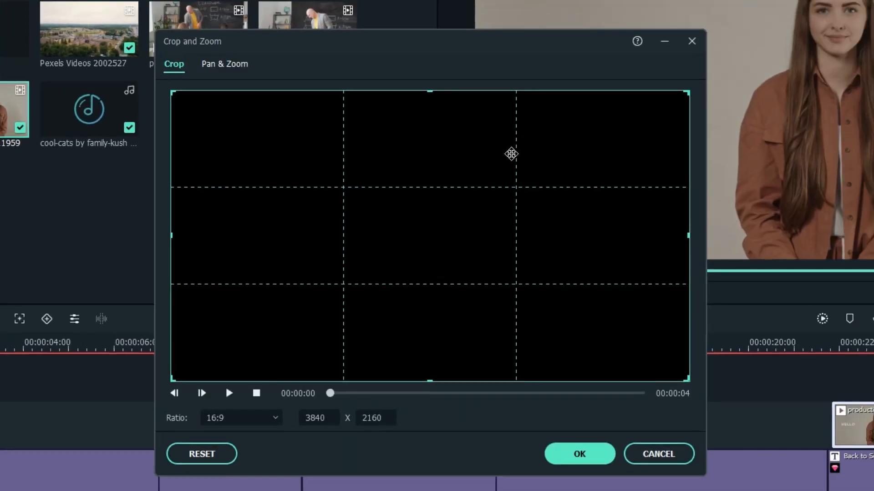
left_click_drag(169, 246, 382, 241)
left_click_drag(687, 236, 614, 237)
left_click_drag(329, 393, 522, 412)
left_click(578, 454)
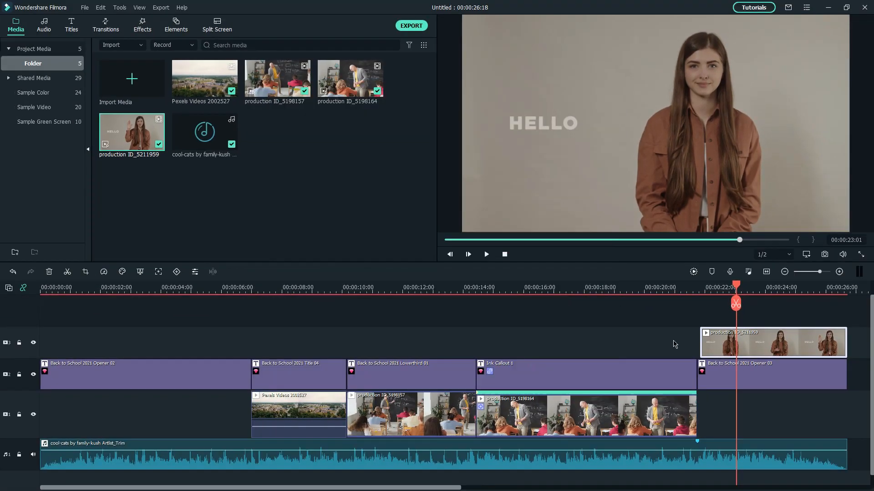
- Apply the AI Portrait effect Human Segmentation to the production ID_5211959 clip and scrub through the result
left_click(109, 5)
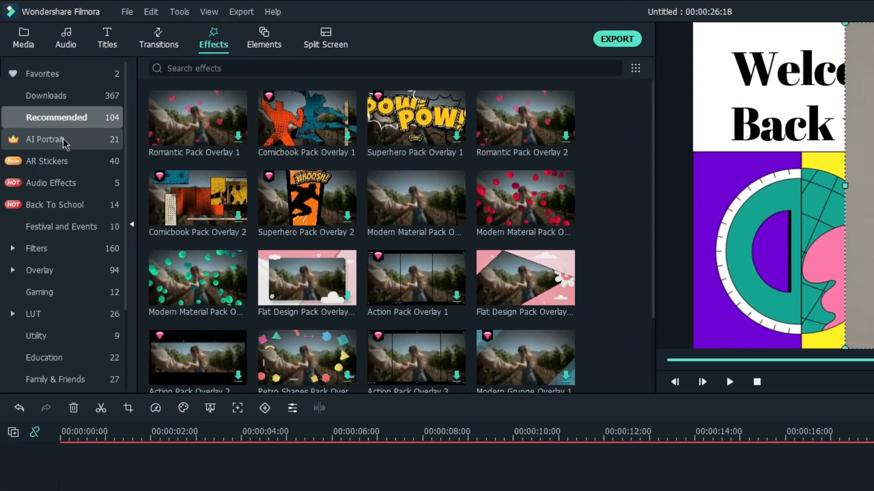
left_click(63, 137)
left_click_drag(227, 129, 681, 318)
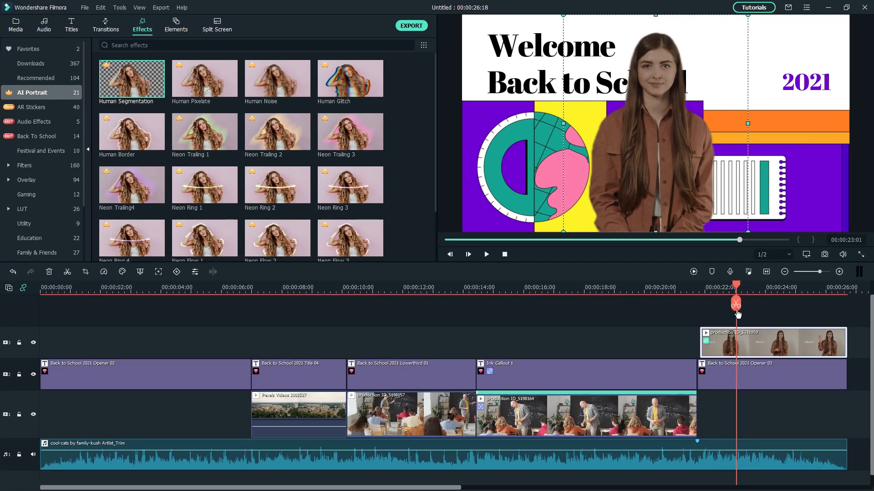
left_click_drag(716, 286, 771, 287)
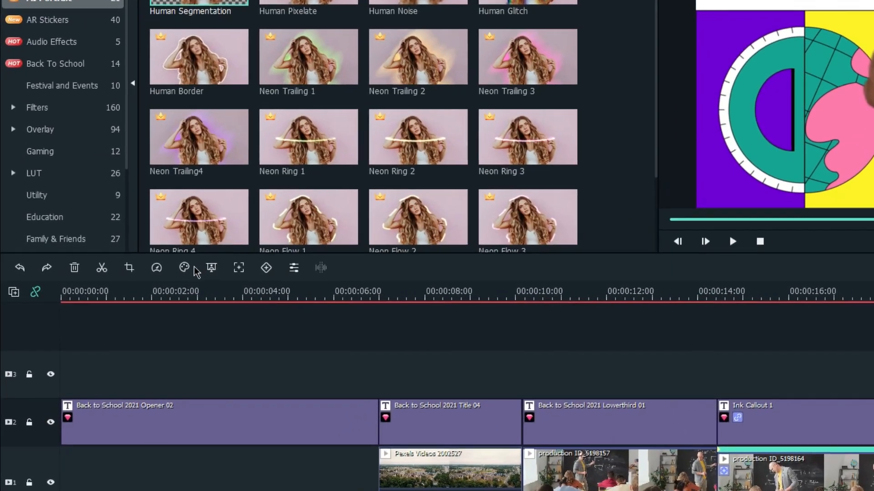
- Color-correct the production ID_5211959 clip with a white balance temperature of -3.05 and one raised Color adjustment
left_click(122, 272)
left_click(239, 292)
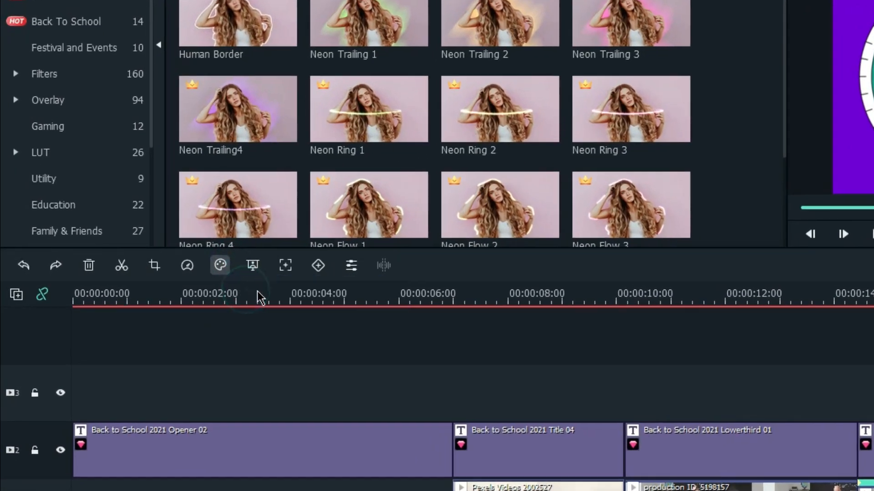
left_click(82, 52)
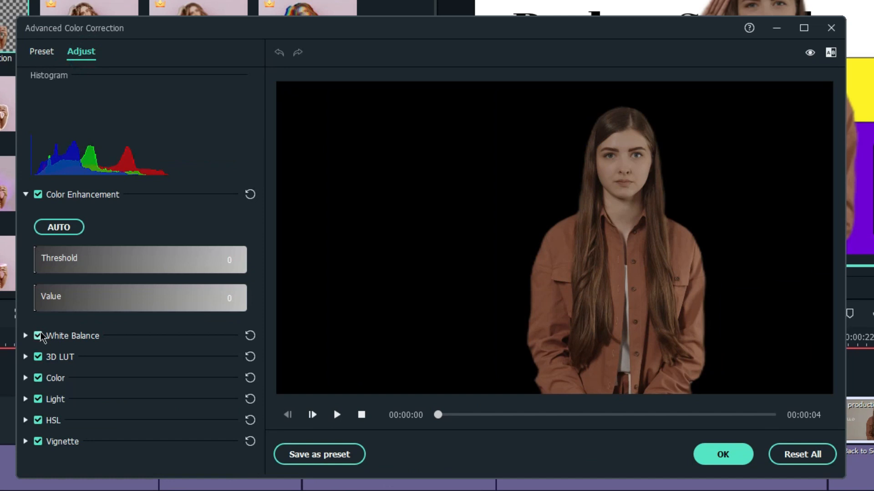
left_click(26, 335)
left_click_drag(136, 372, 104, 380)
scroll(97, 445, "down", 1)
left_click(100, 434)
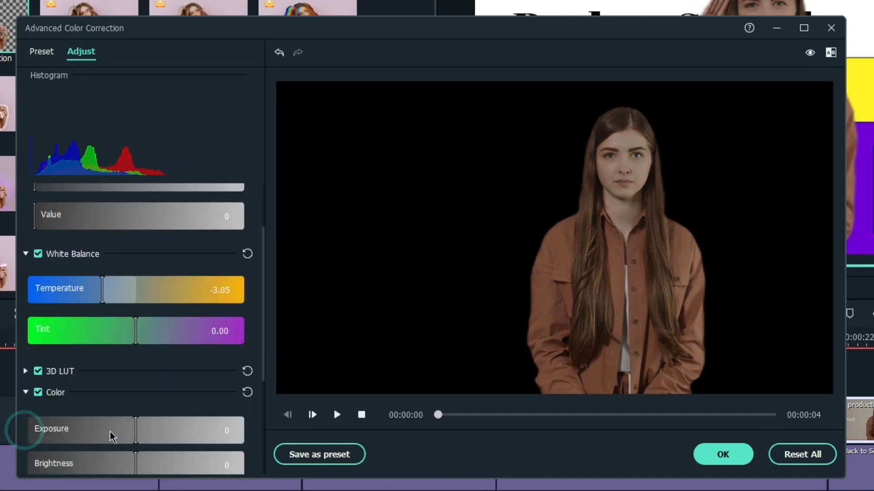
scroll(111, 435, "down", 2)
left_click_drag(135, 354, 155, 355)
left_click(723, 454)
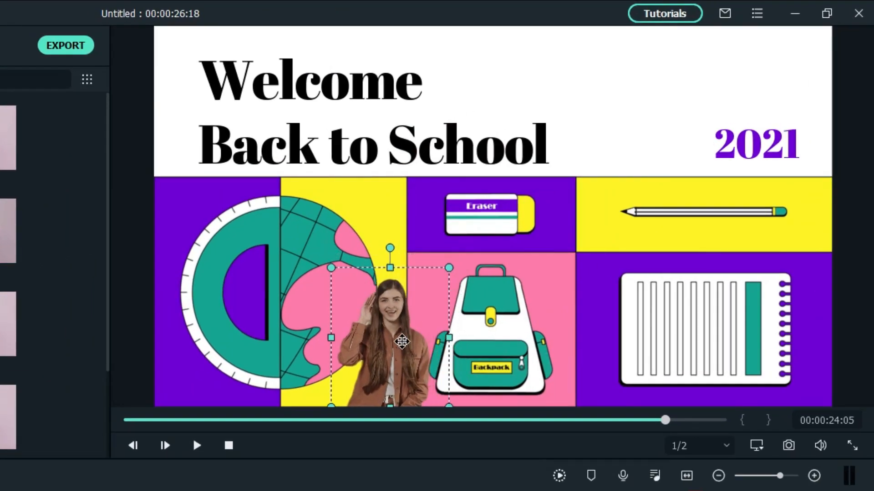
- Scale the woman's clip to 36.48%, position it at X 193.2, Y 139.2 beside the title, and add the Fade In animation
left_click_drag(601, 176, 745, 82)
left_click_drag(649, 144, 657, 112)
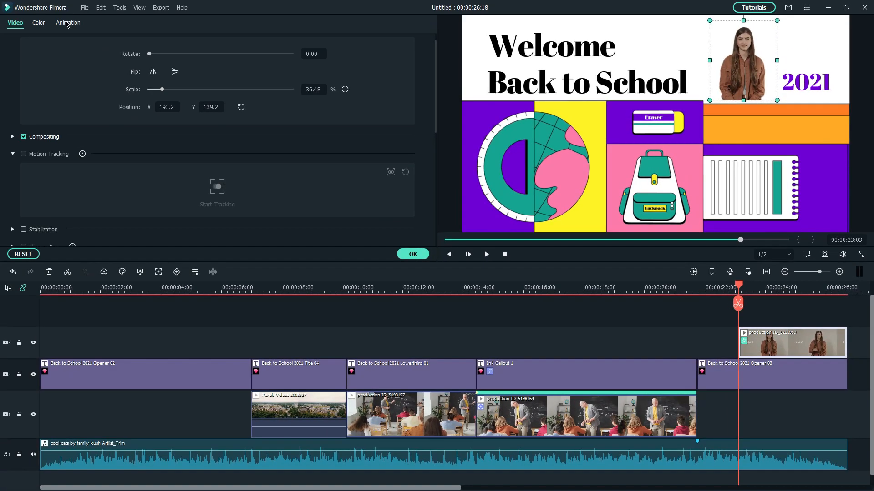
left_click(68, 22)
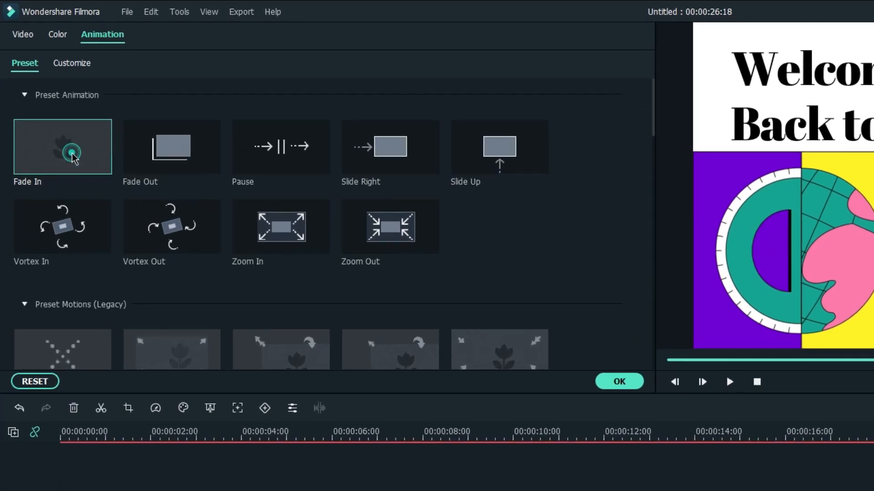
double_click(72, 154)
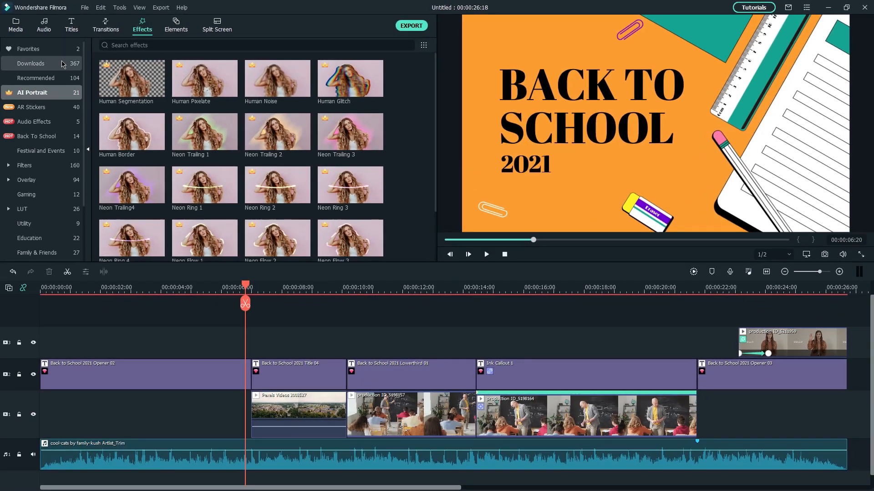
- Add the Back to School 2021 transition with the globe and clock between Opener 02 and Title 04, and preview it
left_click(106, 24)
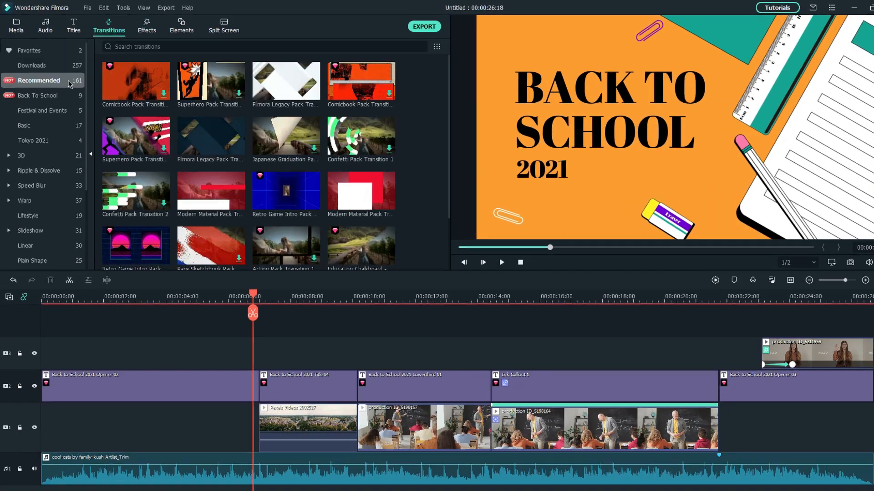
left_click(59, 95)
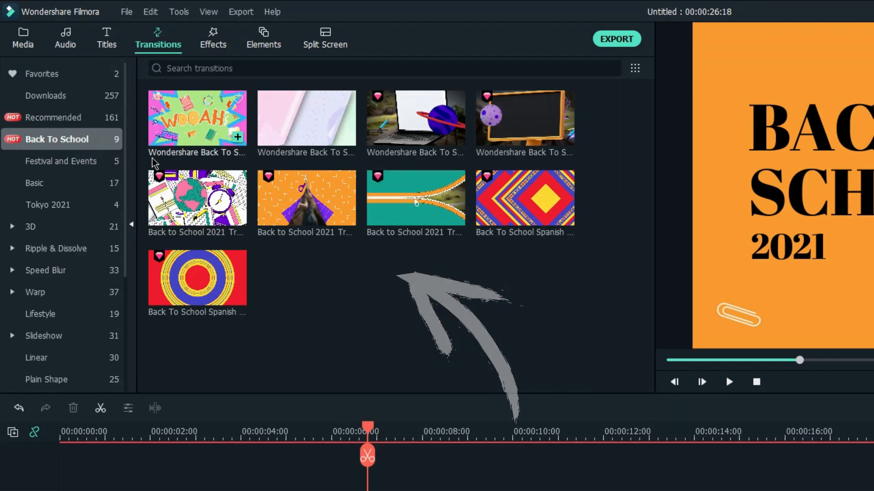
left_click_drag(190, 194, 400, 321)
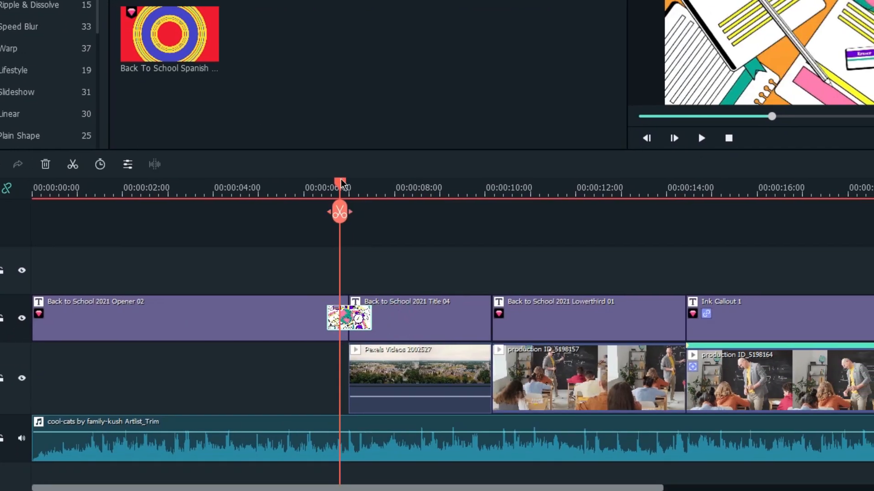
left_click_drag(368, 184, 342, 190)
key("space")
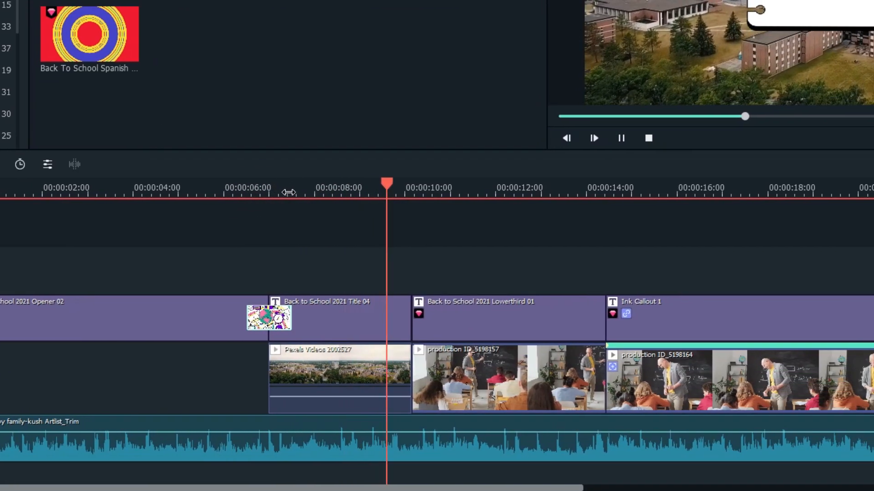
key("space")
- Add the orange scissors Back to School 2021 transition between Title 04 and Lowerthird 01, shorten it and preview it
left_click_drag(129, 35, 445, 323)
left_click_drag(361, 327, 367, 324)
key("space")
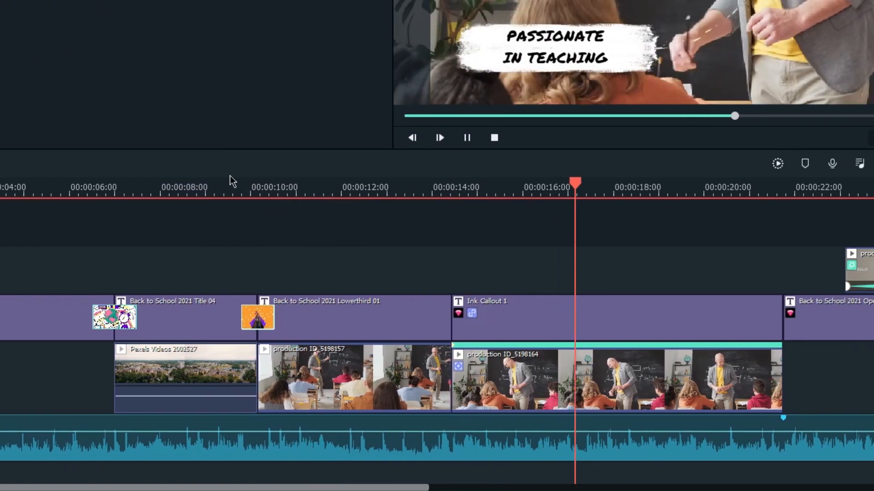
key("space")
- Add a Back To School transition between Ink Callout 1 and Opener 03, shorten it and play it back
left_click_drag(2, 34, 782, 331)
left_click_drag(829, 318, 804, 319)
key("space")
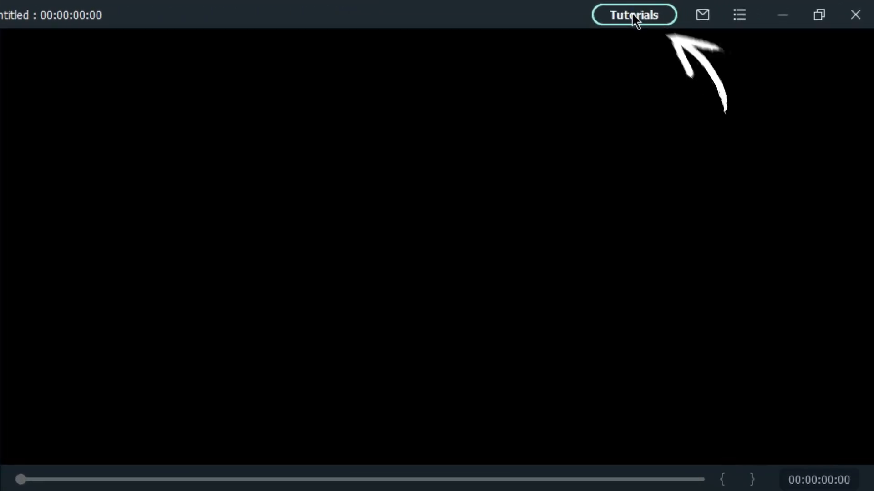
- Import the template from the tutorial "COOL ENDING FOR YOUR TUTORIAL VIDEO" in Filmora Creator Academy
left_click(632, 15)
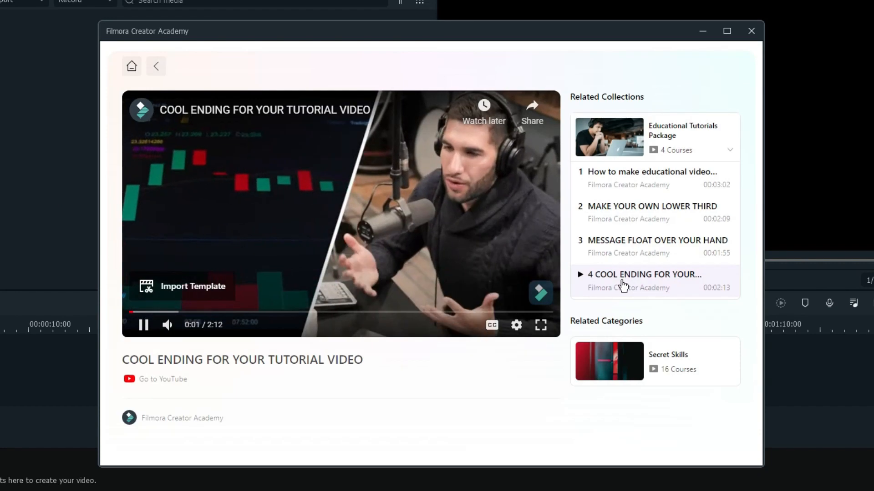
left_click(204, 291)
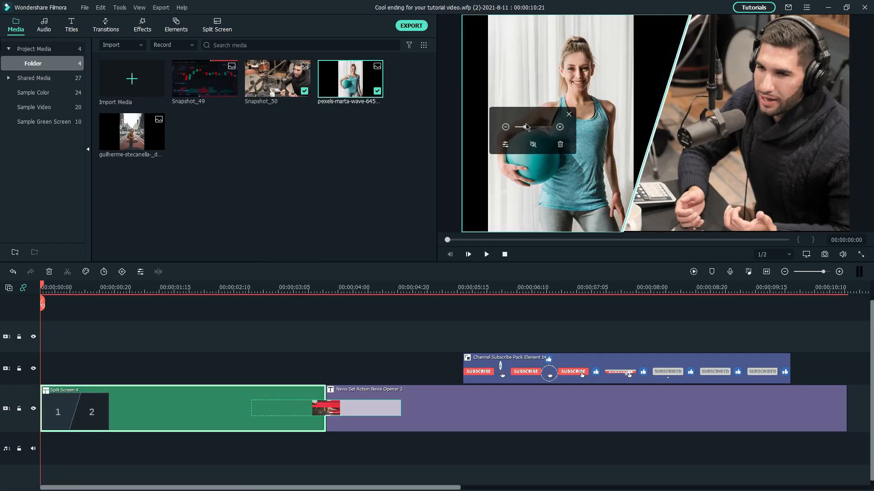
- Enlarge the woman's photo in the first section of Split Screen 4 and shift it down to frame her face and upper body
left_click_drag(526, 127, 531, 130)
left_click_drag(561, 62, 560, 77)
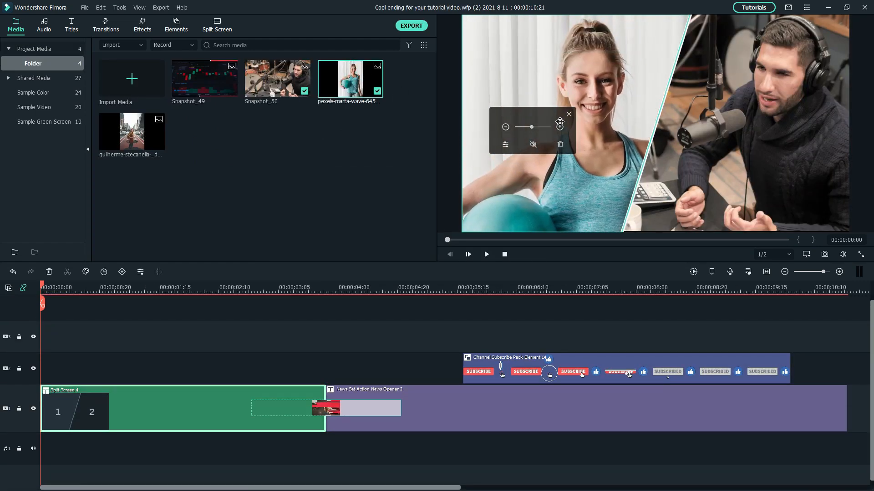